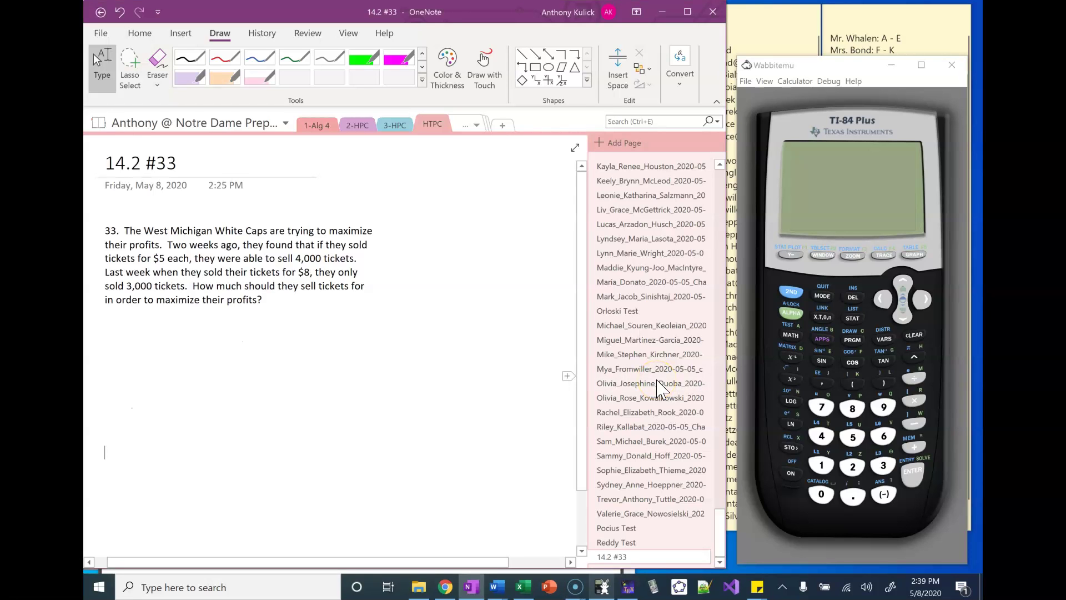
- Scroll to the 14.2 #33 ticket-pricing problem and select the red pen
scroll(381, 320, "down", 1)
left_click(224, 56)
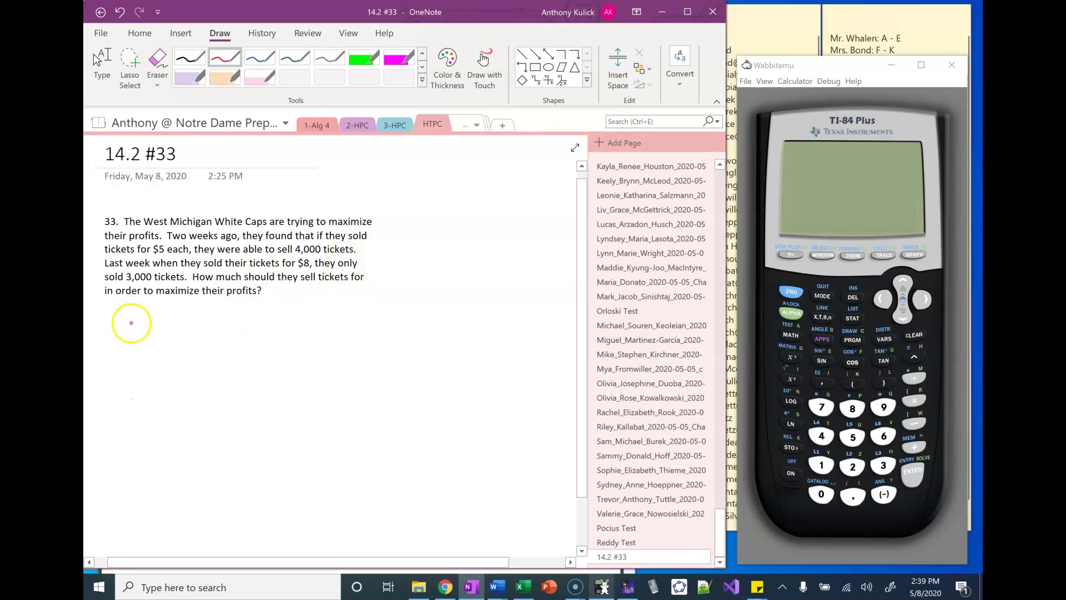
- Handwrite 'Revenue = Price X Quantity' in red under the word problem
left_click_drag(123, 323, 125, 333)
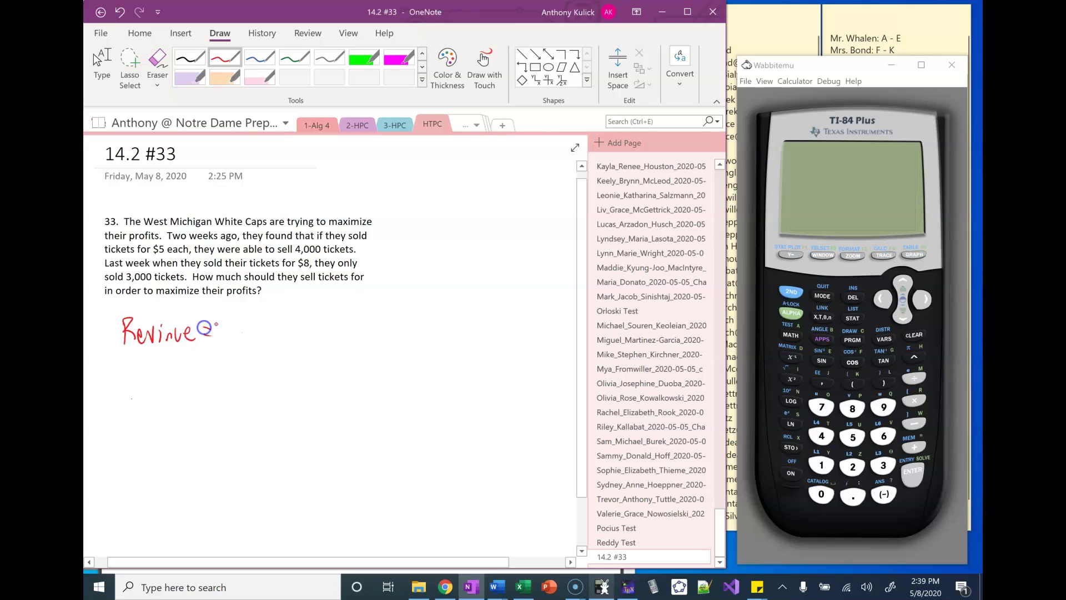
left_click_drag(204, 326, 212, 326)
mouse_move(205, 334)
left_mouse_down()
mouse_move(226, 348)
mouse_move(223, 320)
mouse_move(228, 346)
mouse_move(223, 323)
mouse_move(252, 337)
mouse_move(315, 340)
left_mouse_up()
mouse_move(314, 320)
left_mouse_down()
mouse_move(298, 339)
mouse_move(344, 320)
left_mouse_up()
left_click_drag(341, 332, 350, 341)
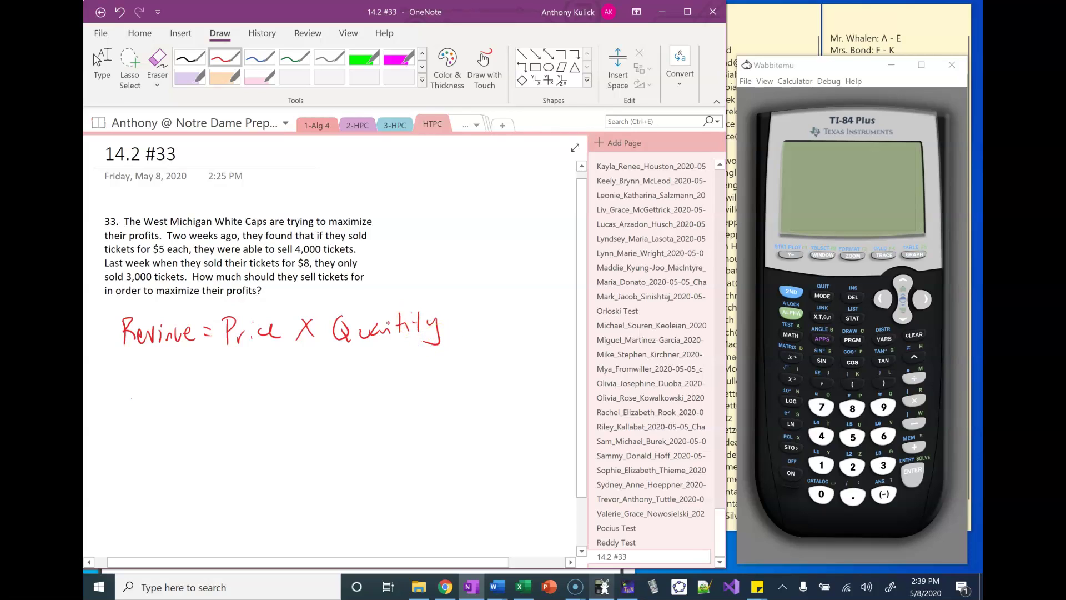
- Handwrite 'Price: 5 + X' on the next line
left_click_drag(115, 379, 118, 404)
mouse_move(115, 380)
left_mouse_down()
mouse_move(121, 404)
mouse_move(138, 389)
left_mouse_up()
mouse_move(142, 390)
left_mouse_down()
mouse_move(143, 399)
mouse_move(230, 377)
left_mouse_up()
left_click(185, 382)
left_click(184, 392)
mouse_move(218, 379)
left_mouse_down()
mouse_move(217, 404)
mouse_move(261, 385)
left_mouse_up()
mouse_move(254, 377)
left_mouse_down()
mouse_move(254, 392)
mouse_move(281, 395)
left_mouse_up()
left_click_drag(277, 379, 295, 394)
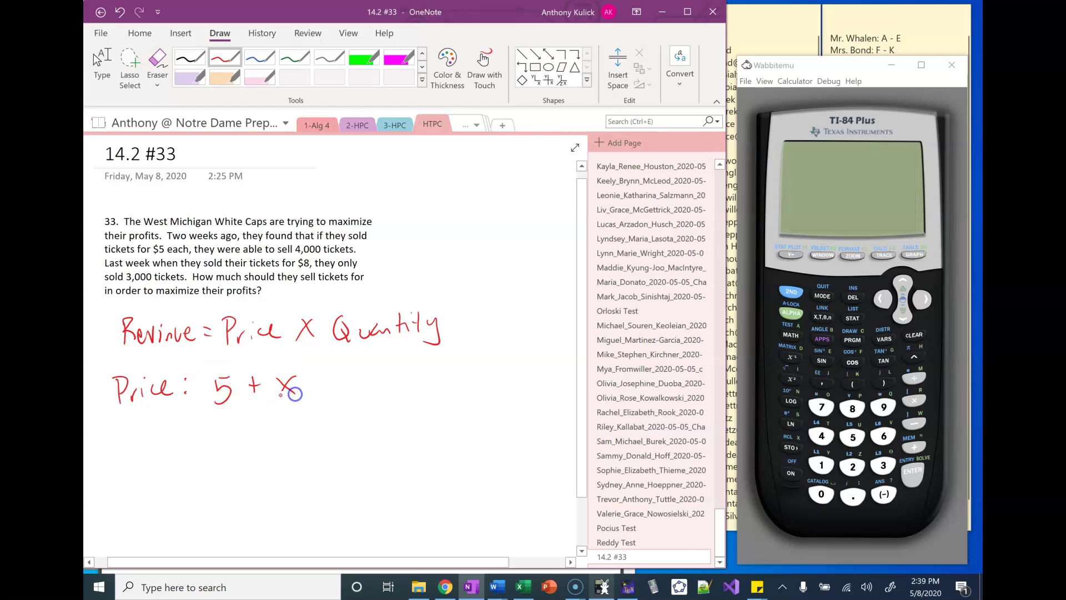
left_click(265, 373)
- Handwrite 'Quantity: 4000 −' below the price line
left_click_drag(122, 428, 122, 430)
left_click_drag(127, 439, 135, 464)
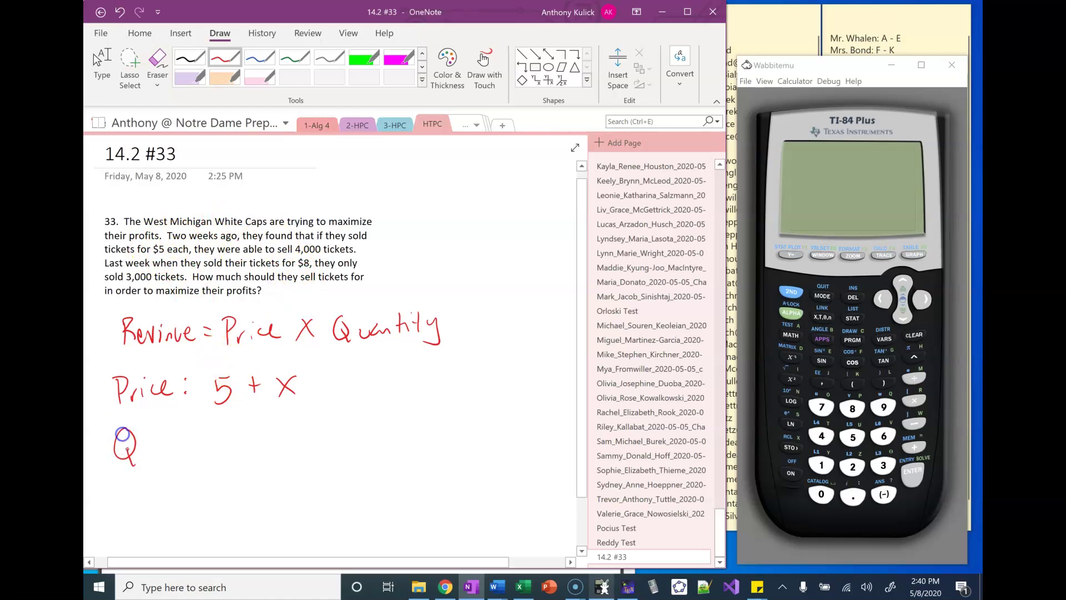
left_click(151, 447)
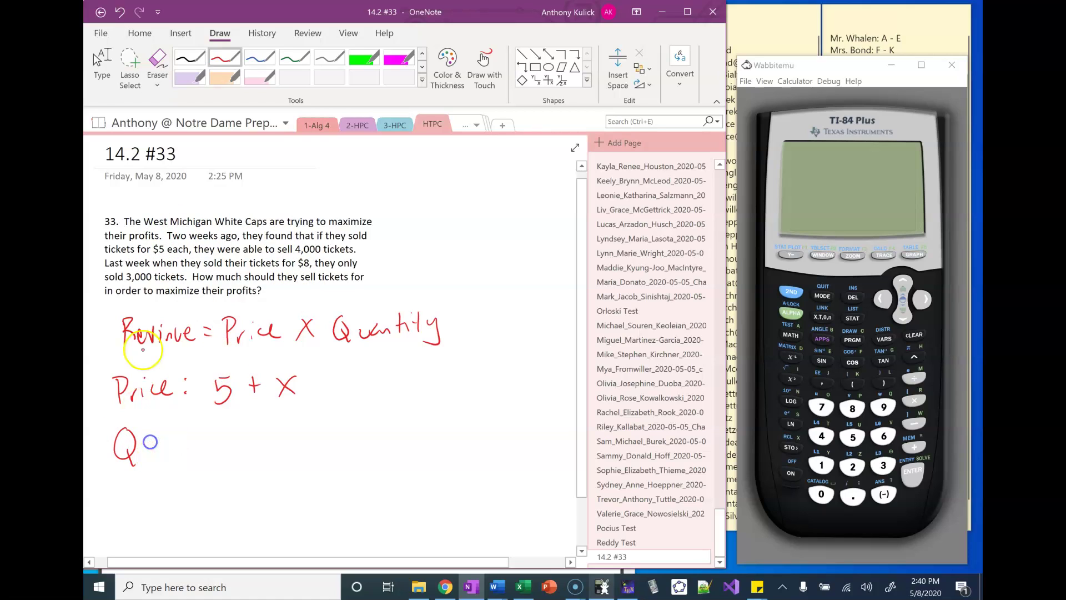
mouse_move(147, 448)
left_mouse_down()
mouse_move(181, 452)
mouse_move(176, 437)
mouse_move(199, 455)
mouse_move(209, 439)
mouse_move(215, 464)
left_mouse_up()
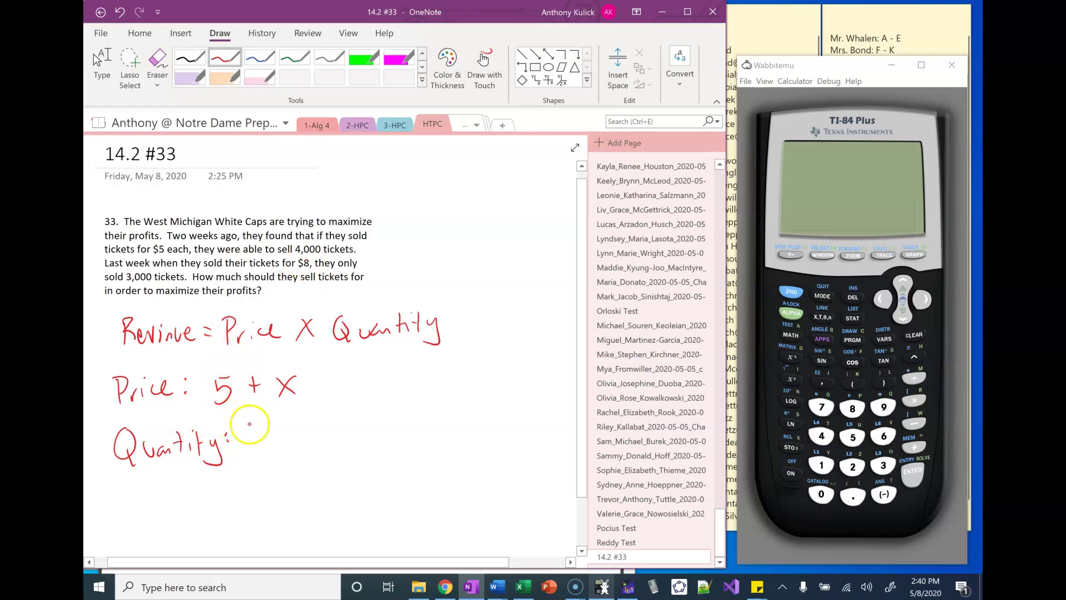
mouse_move(249, 424)
left_mouse_down()
mouse_move(265, 449)
mouse_move(281, 430)
left_mouse_up()
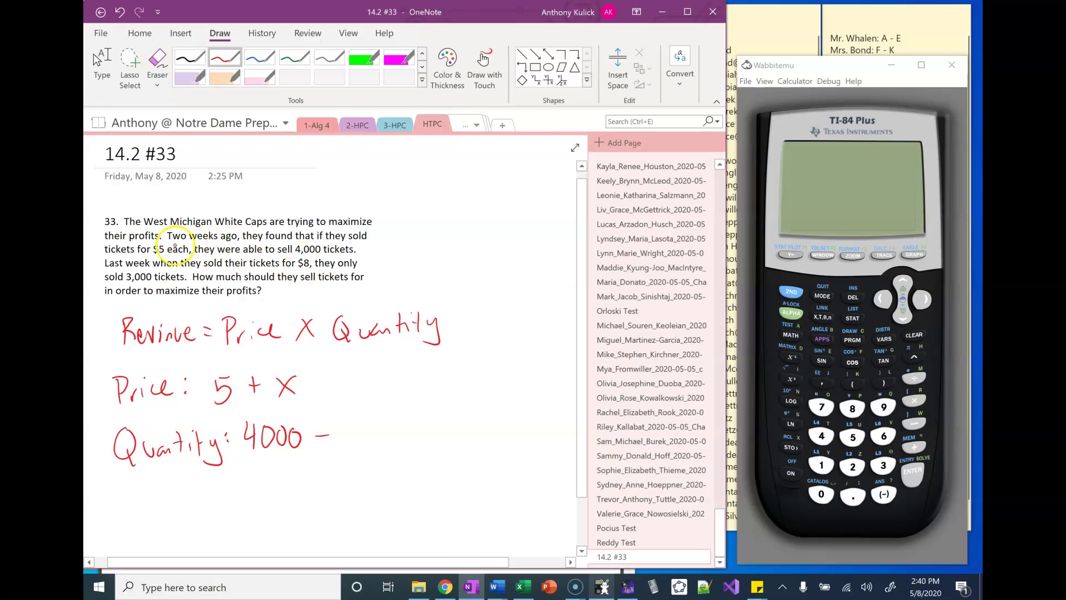
- Underline $5 and $8 in the problem and start writing 4000 − 3000 at the right
left_click_drag(158, 255, 166, 256)
left_click_drag(299, 268, 313, 267)
left_click_drag(414, 225, 416, 210)
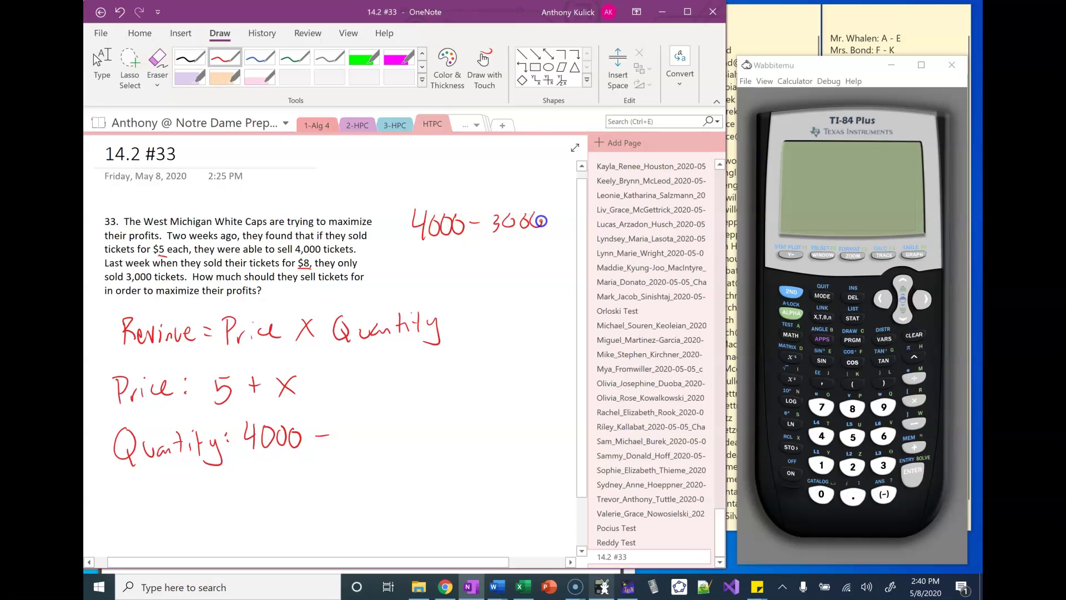
- Draw the fraction bar under 4000 − 3000 and write 5 − 8 as its denominator
left_click_drag(394, 248, 555, 239)
mouse_move(449, 253)
left_mouse_down()
mouse_move(550, 240)
mouse_move(431, 261)
mouse_move(429, 274)
mouse_move(473, 266)
left_mouse_up()
left_click_drag(478, 255, 491, 273)
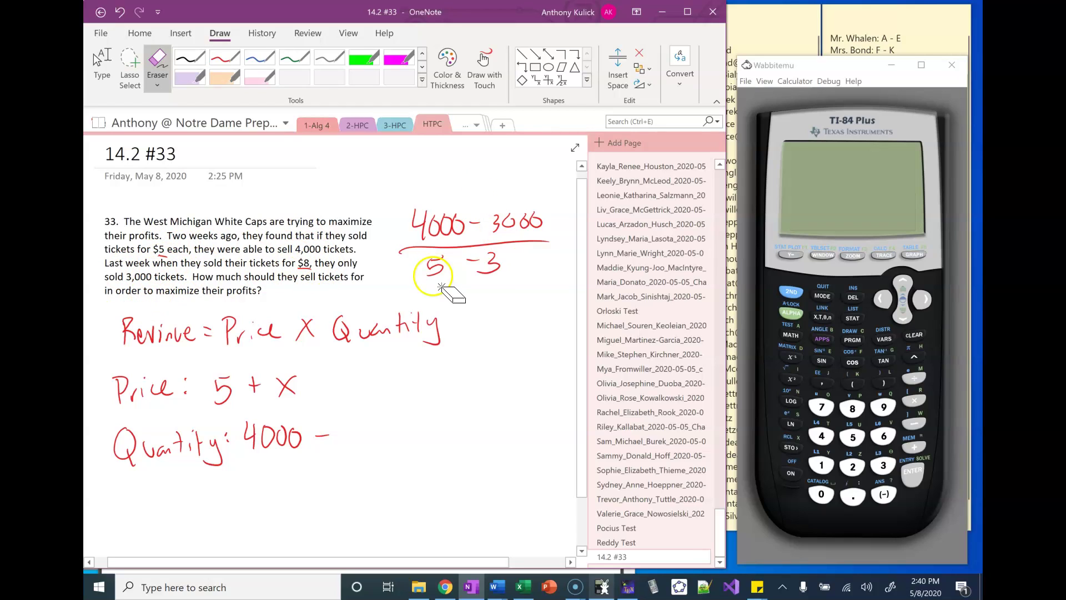
left_click_drag(504, 282, 496, 253)
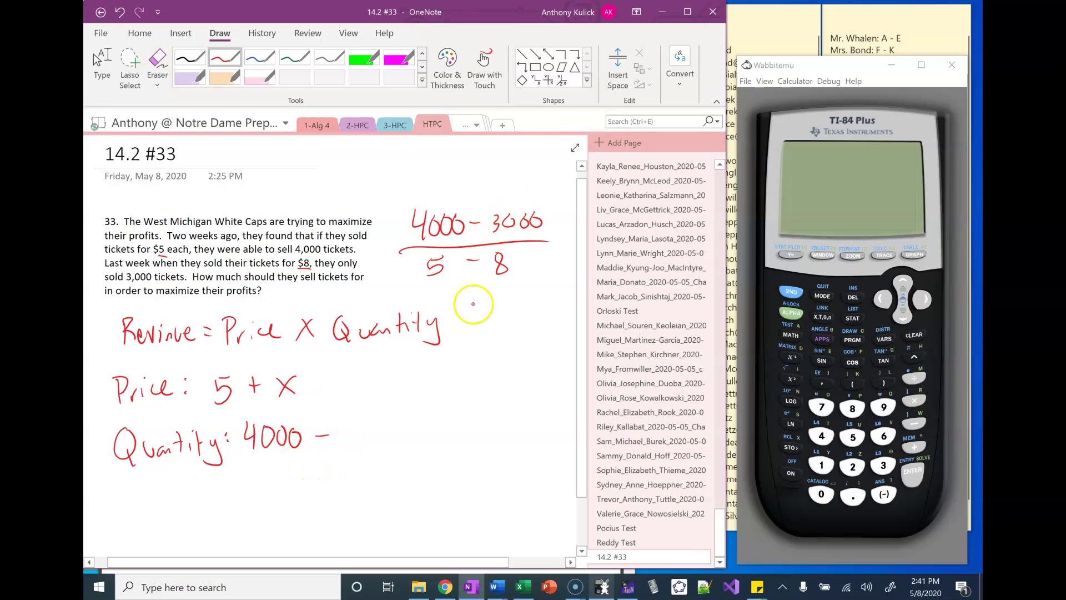
- Complete the Quantity line as 4000 − (1000/3)X and return to the Type tool
left_click_drag(343, 417, 342, 433)
mouse_move(362, 415)
left_mouse_down()
mouse_move(395, 429)
mouse_move(357, 457)
left_mouse_up()
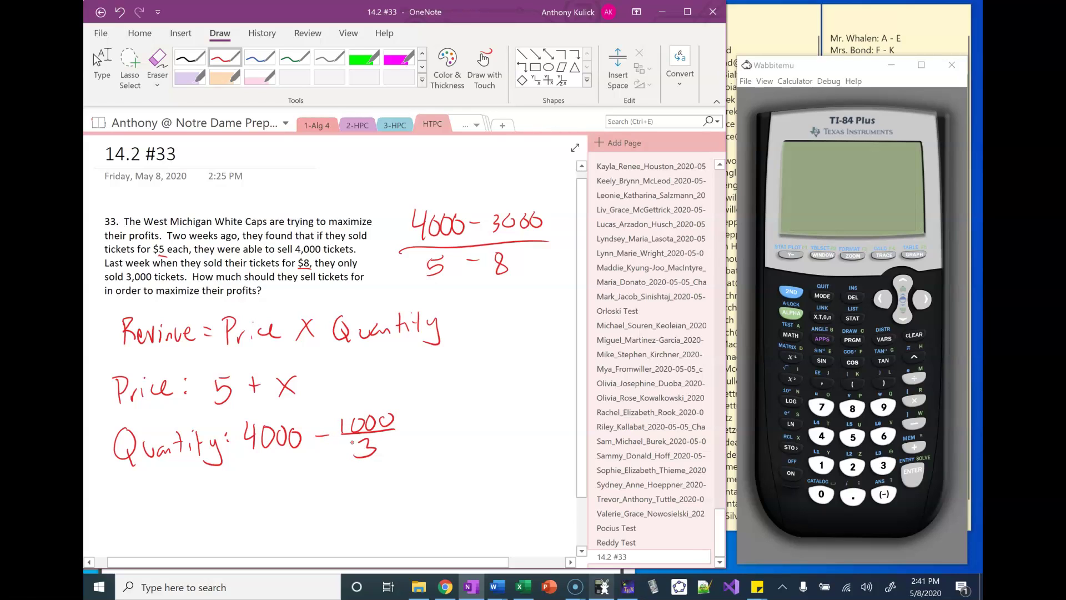
left_click_drag(403, 420, 425, 449)
left_click_drag(423, 417, 402, 450)
left_click(102, 67)
scroll(489, 351, "down", 2)
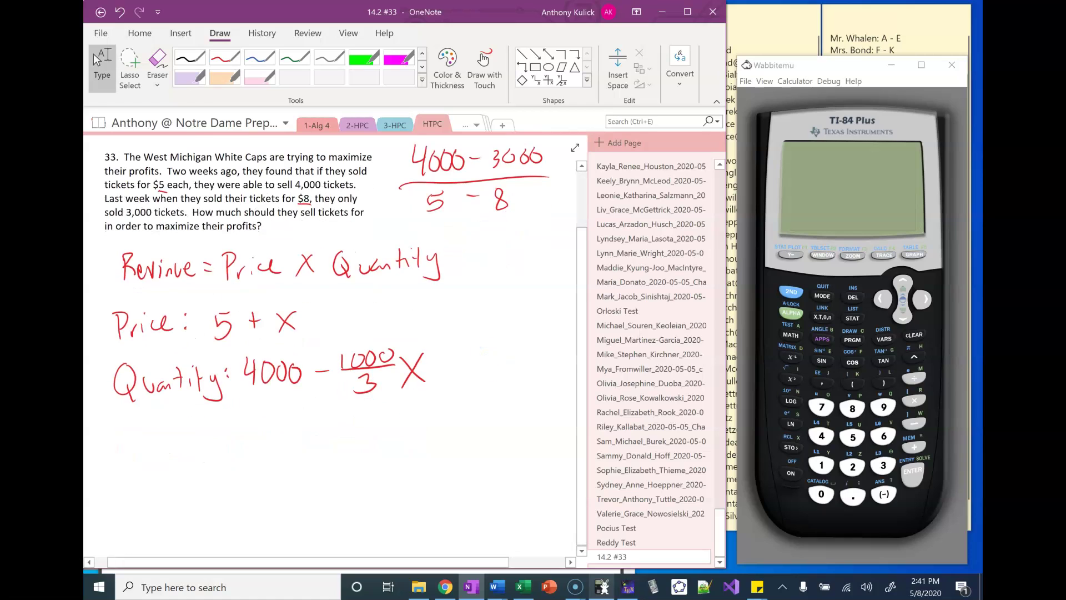
- Turn on the calculator, clear Y1, and start it with the factor (5+X)
left_click(792, 472)
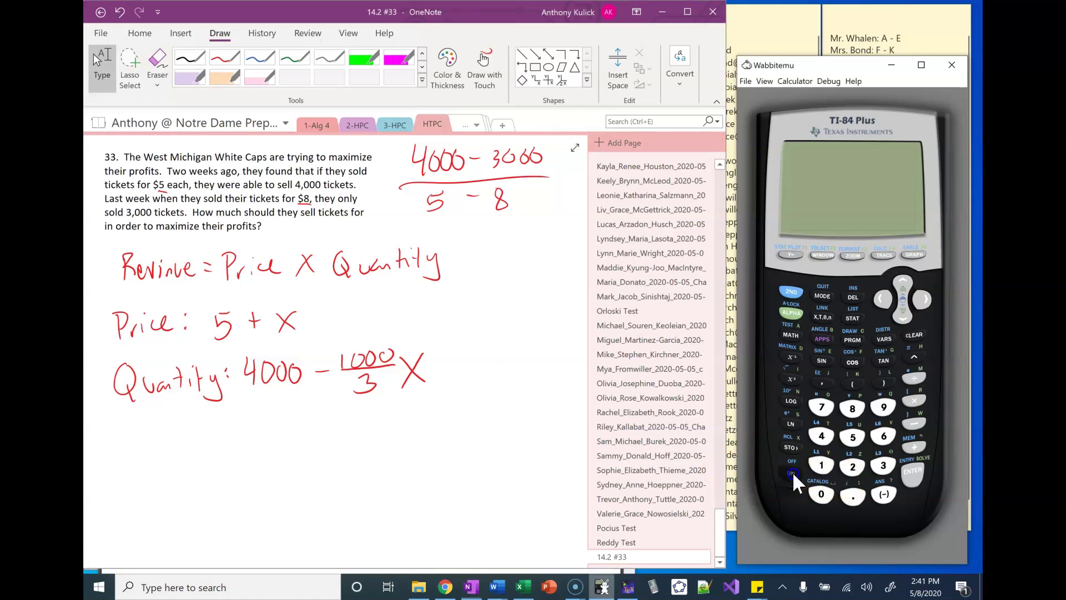
left_click(792, 473)
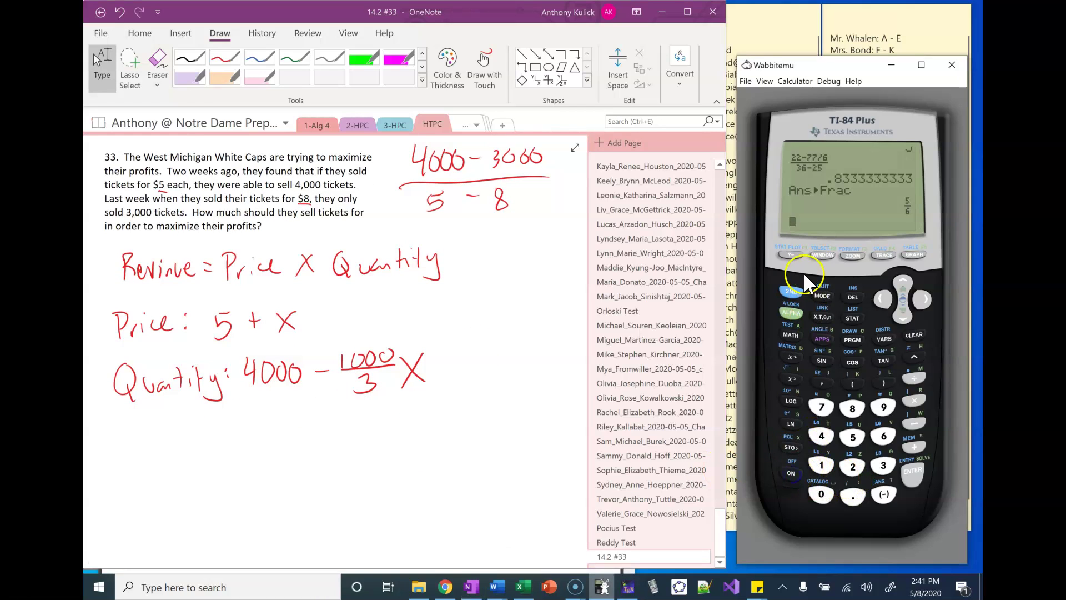
left_click(790, 255)
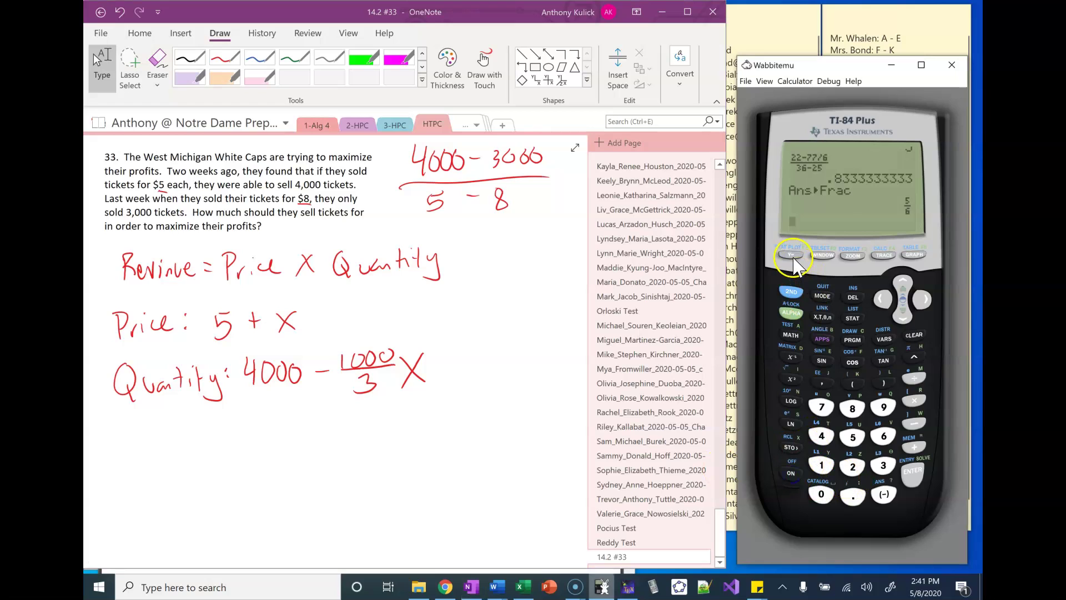
left_click(910, 335)
left_click(853, 383)
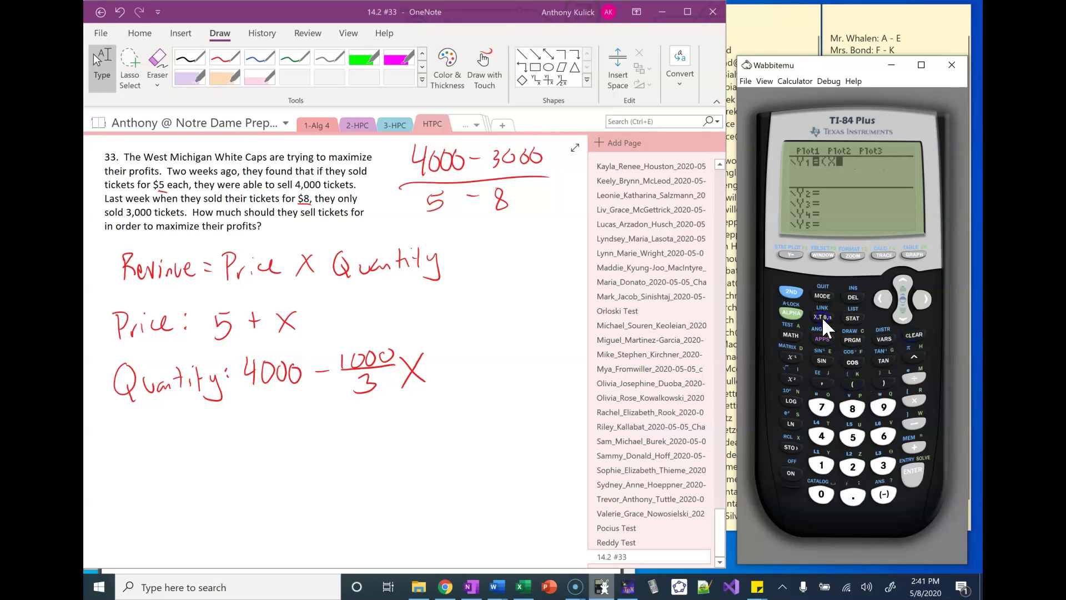
left_click(854, 439)
left_click(819, 319)
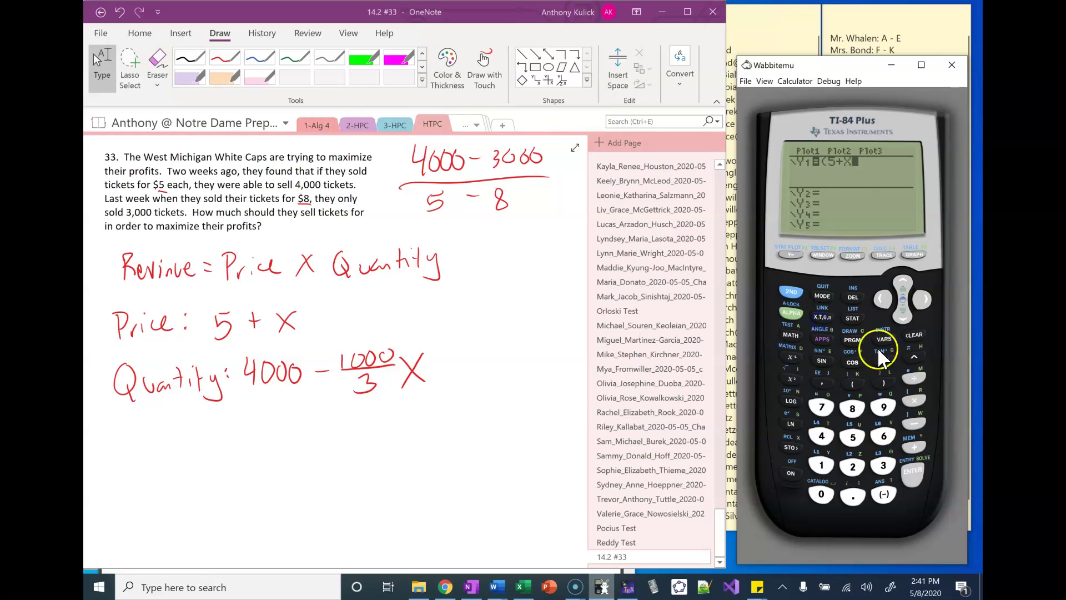
left_click(883, 383)
- Finish Y1 with the factor (4000−1000/3*X) and confirm the function
left_click(853, 383)
left_click(823, 436)
left_click(821, 494)
left_click(821, 494)
left_click(821, 494)
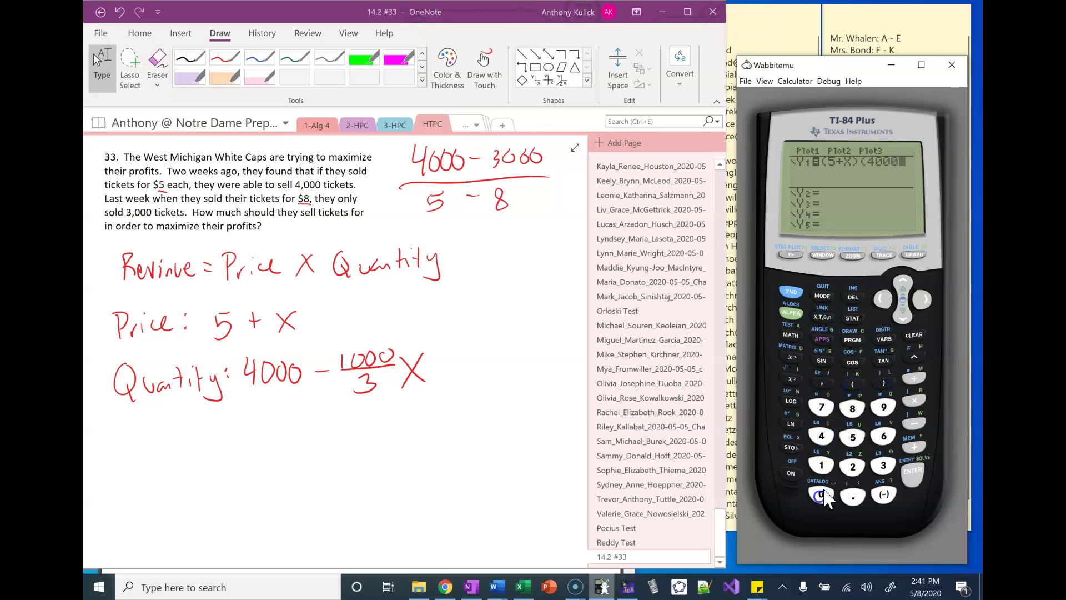
left_click(914, 425)
left_click(816, 468)
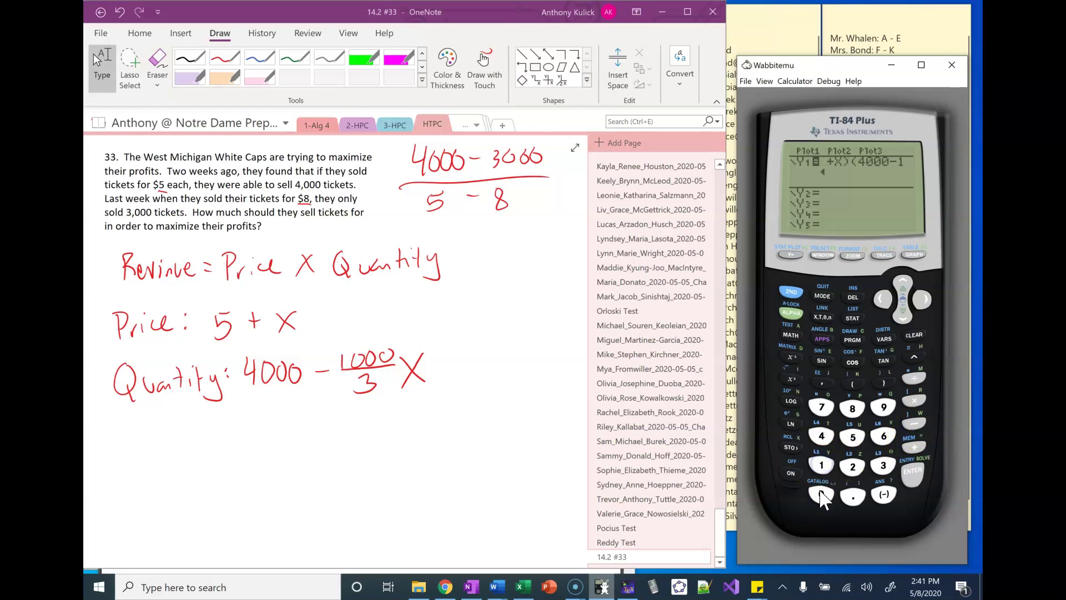
left_click(822, 494)
left_click(824, 495)
left_click(826, 498)
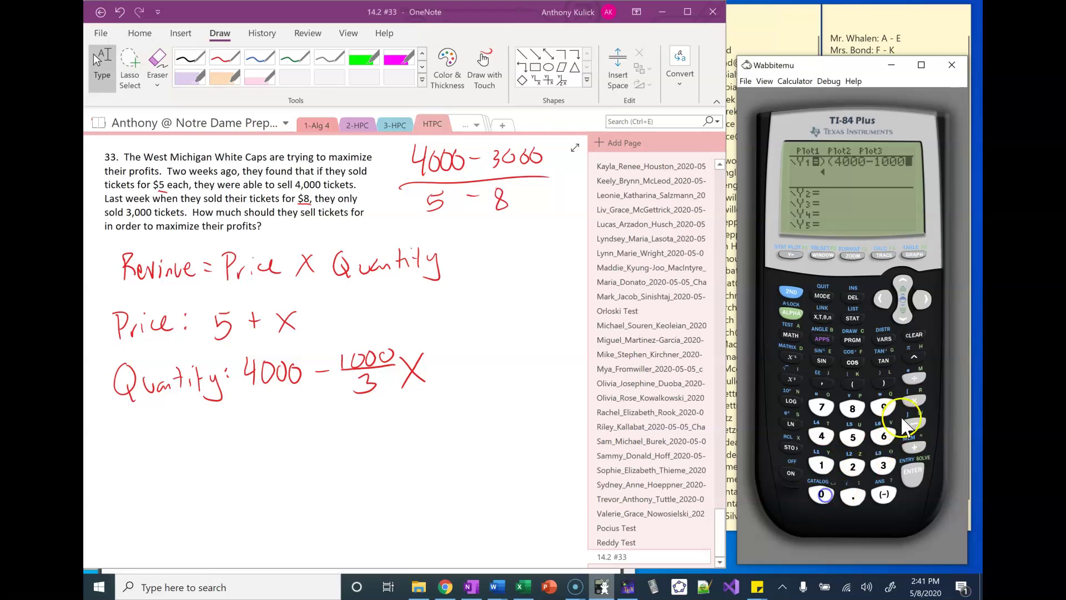
left_click(913, 378)
left_click(884, 466)
left_click(915, 415)
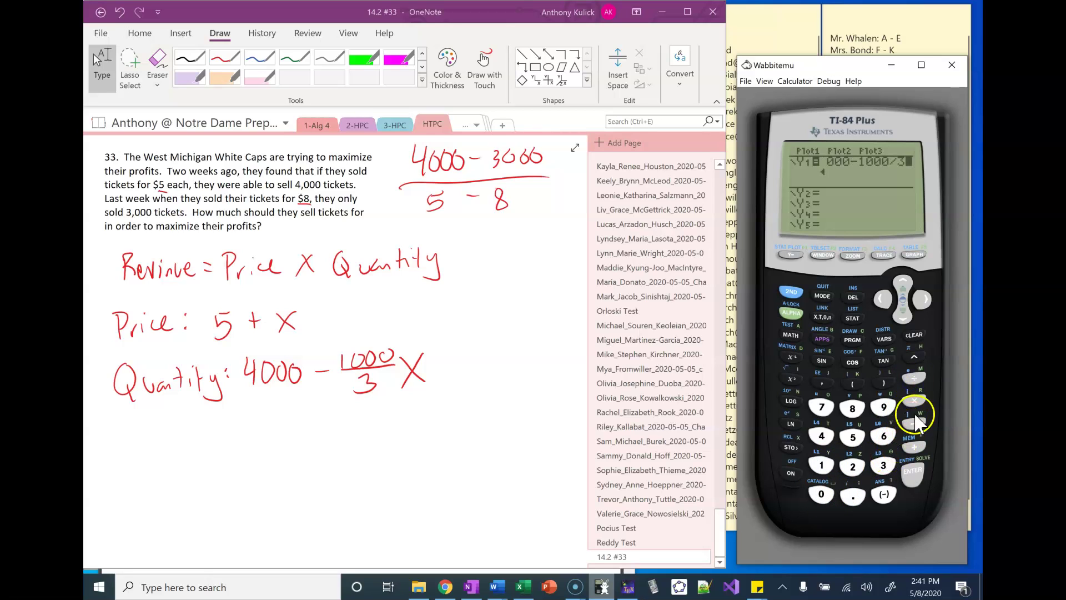
left_click(821, 317)
left_click(884, 382)
left_click(911, 484)
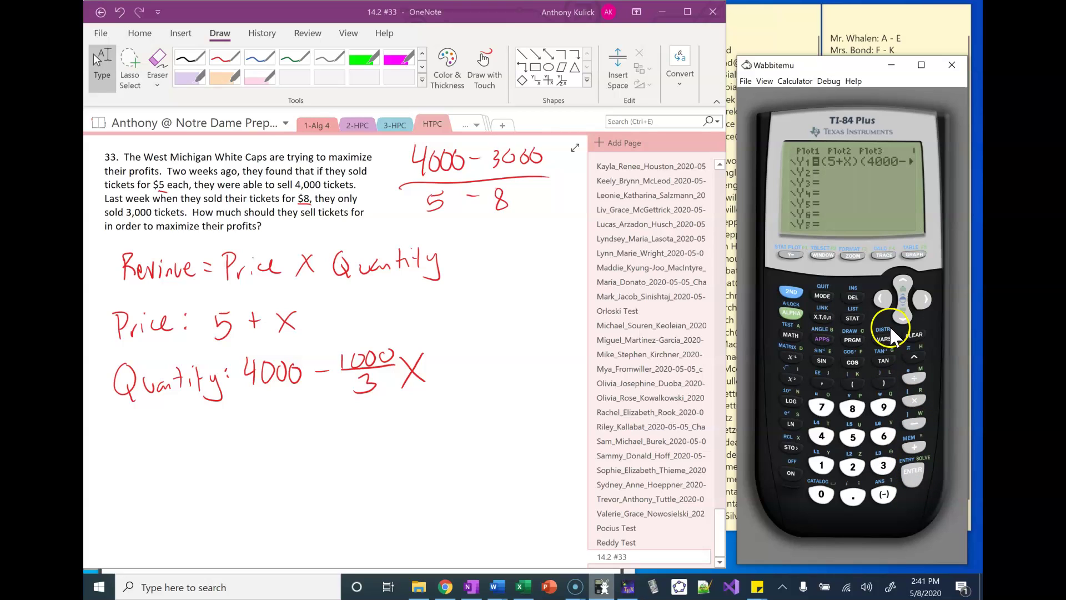
left_click(826, 263)
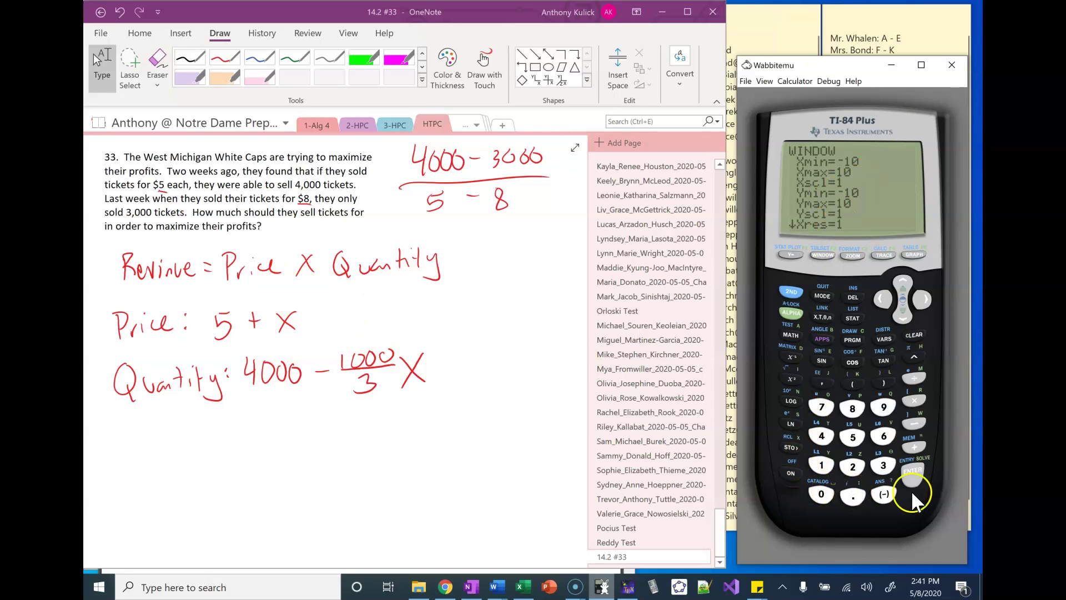
- Enter Xmin −5, Ymin 0, Ymax 35000 and Yscl 5000 on the WINDOW screen
left_click(882, 493)
left_click(853, 437)
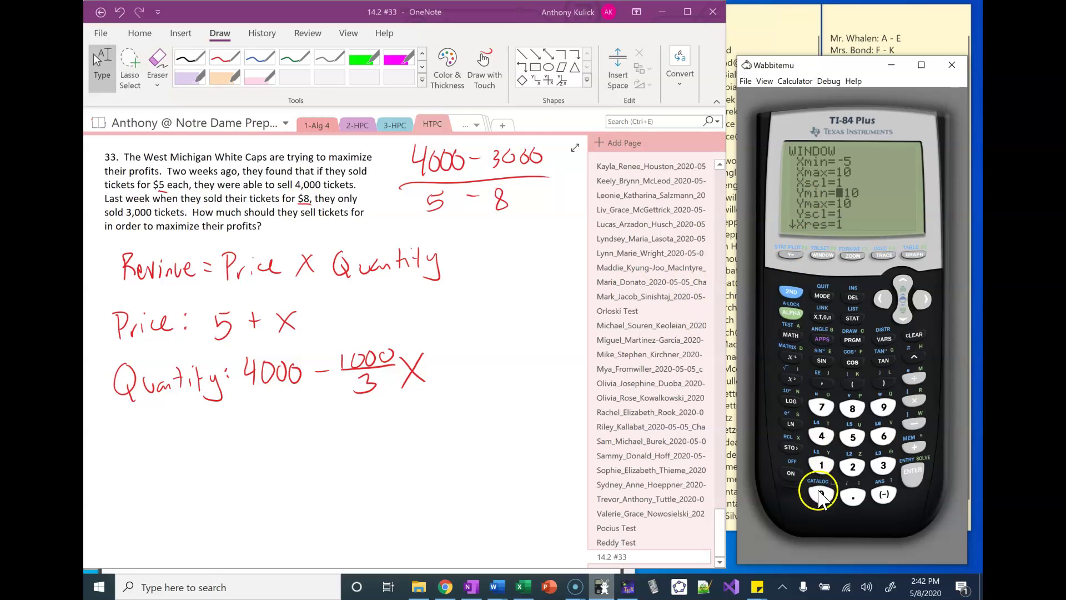
left_click(913, 472)
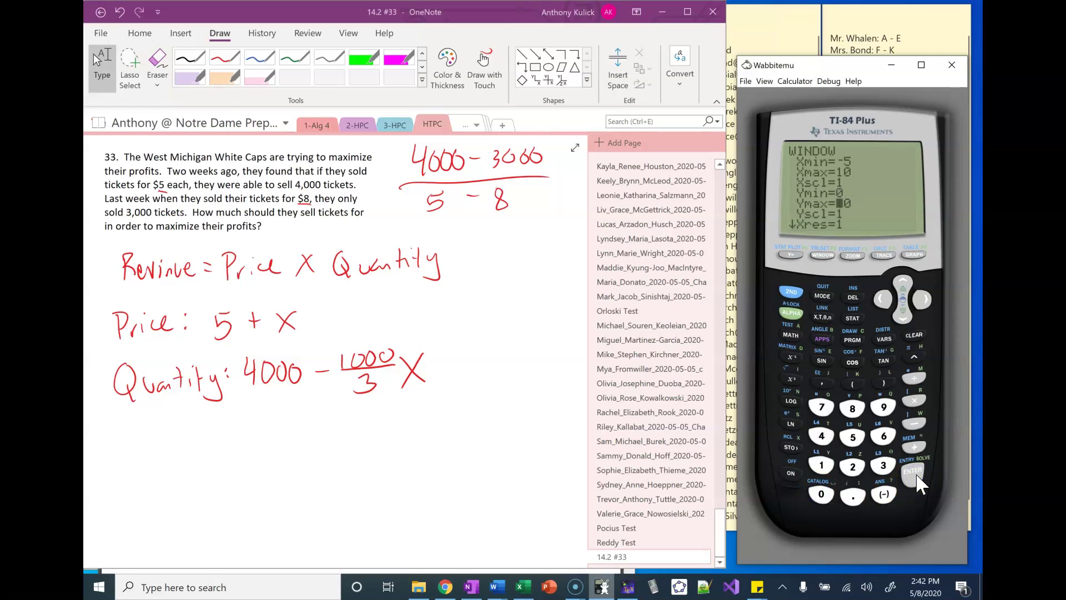
left_click(884, 466)
left_click(823, 494)
left_click(905, 319)
left_click(828, 470)
left_click(854, 434)
left_click(823, 494)
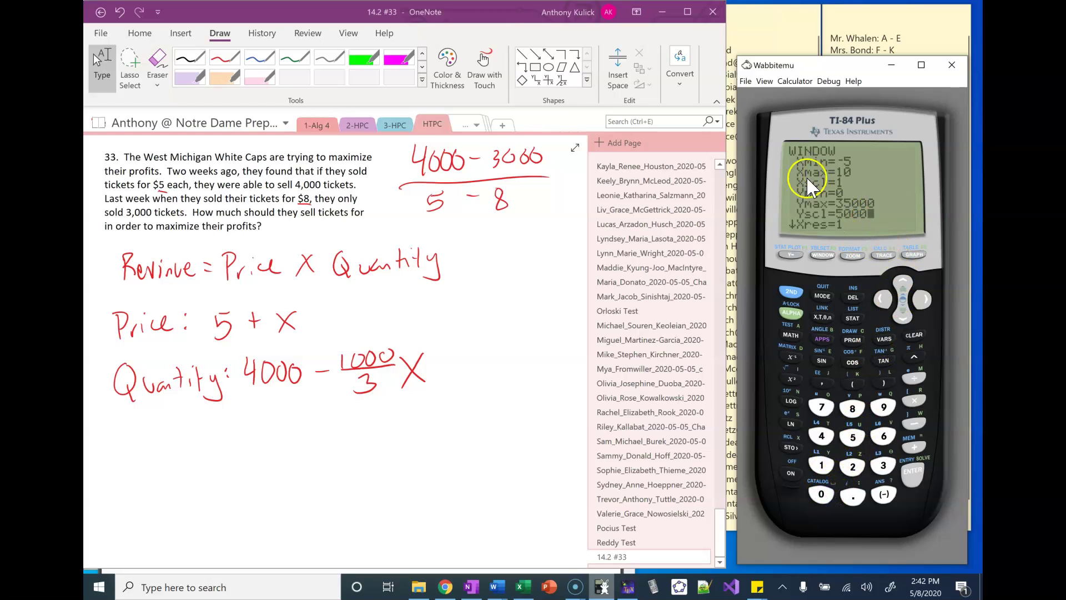
- Graph the revenue function and choose the maximum calculation
left_click(913, 256)
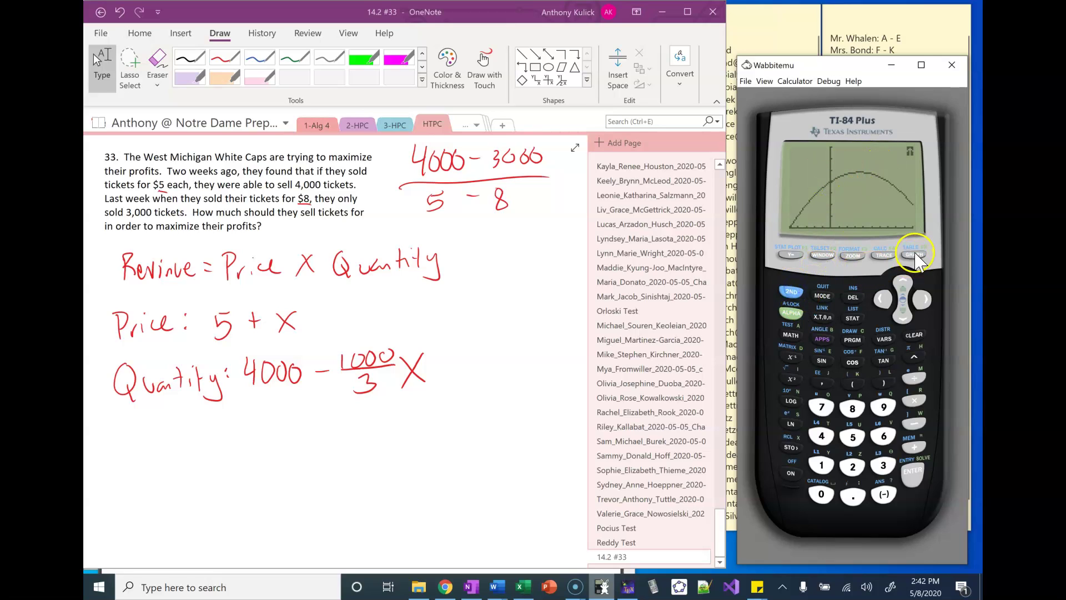
left_click(882, 255)
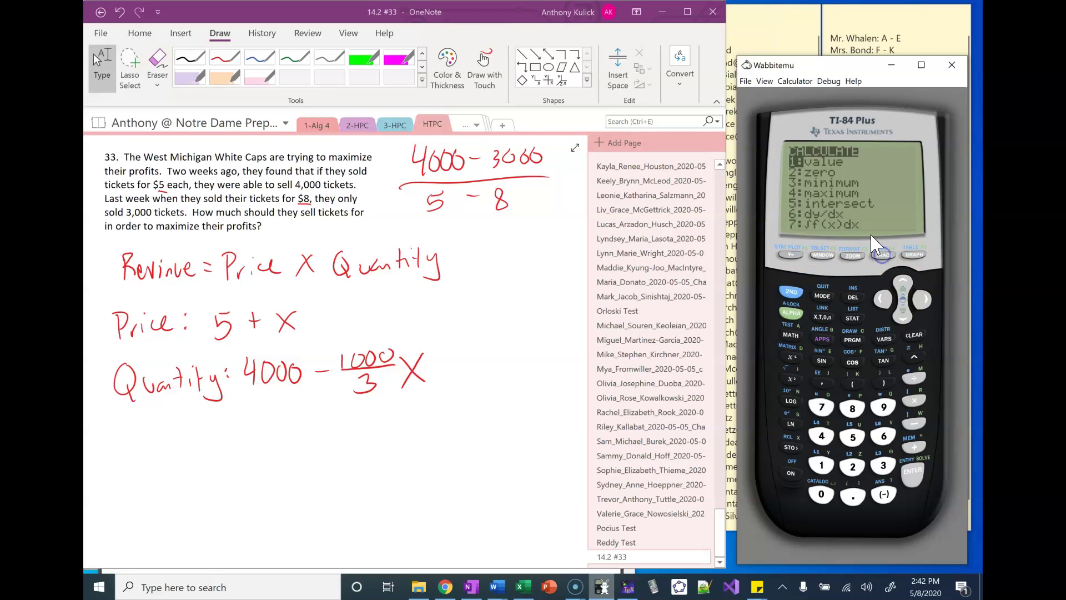
left_click(822, 436)
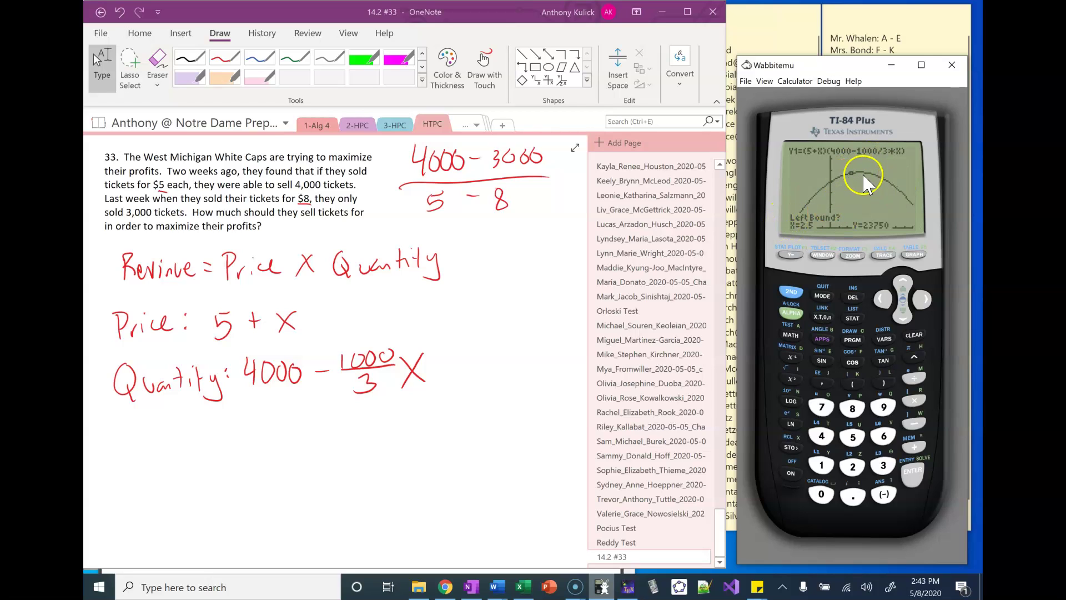
- Set left and right bounds around the peak and compute the maximum at X≈3.5, Y≈24083
left_click(912, 471)
left_click(923, 302)
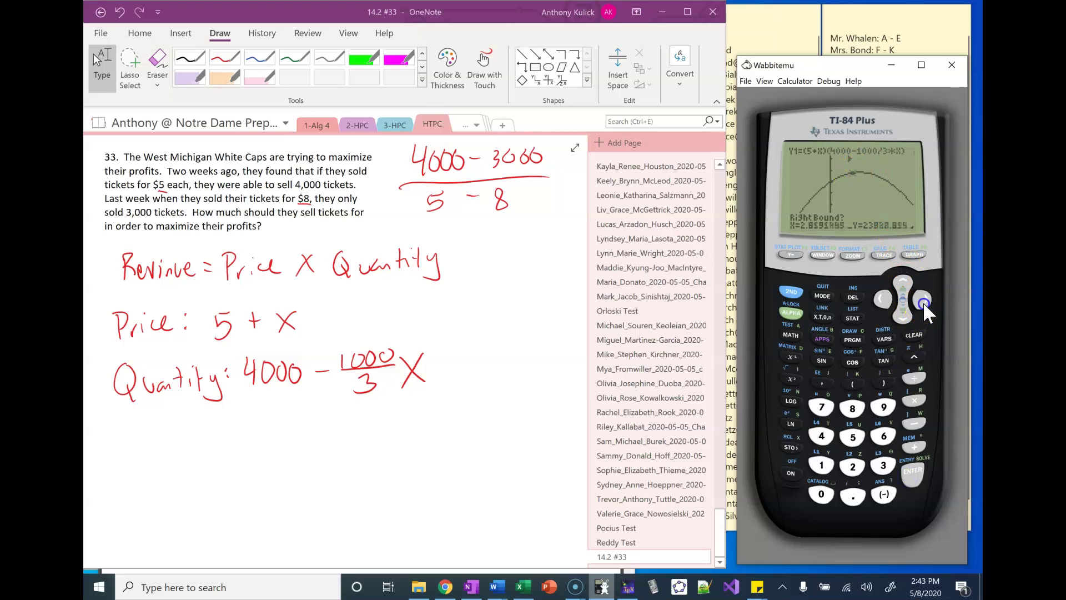
left_click(923, 301)
left_click(923, 302)
left_click(924, 302)
left_click(924, 301)
left_click(923, 301)
left_click(924, 301)
left_click(923, 302)
left_click(917, 472)
left_click(909, 479)
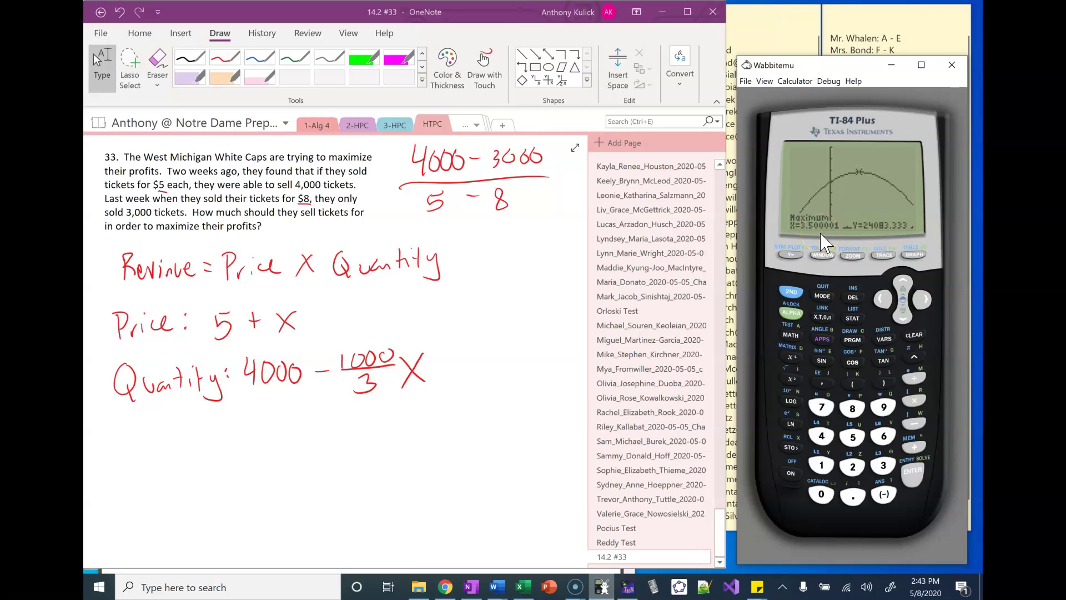
- Handwrite 'Calc X ≈ 3.5' in blue ink below the quantity line
left_click(260, 58)
mouse_move(191, 448)
left_mouse_down()
mouse_move(195, 478)
mouse_move(211, 449)
mouse_move(215, 482)
mouse_move(261, 455)
mouse_move(329, 461)
mouse_move(308, 479)
mouse_move(352, 450)
mouse_move(388, 481)
left_mouse_up()
left_click(371, 471)
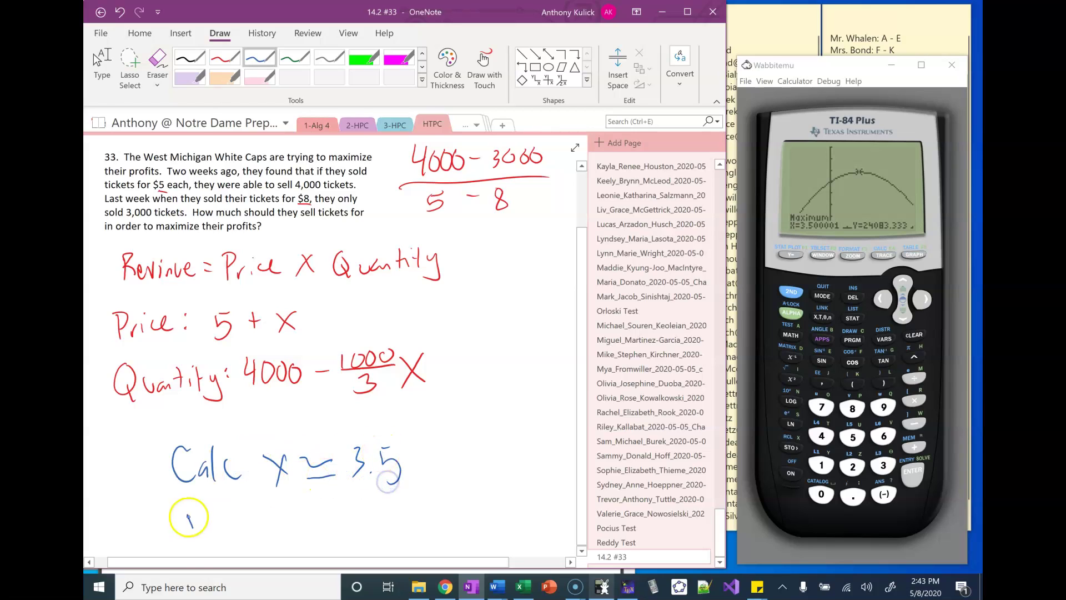
- Handwrite 'Price ≈ 5+3.5 = $8.50' and stop inking
left_click_drag(189, 506, 196, 544)
left_click_drag(189, 507, 197, 525)
mouse_move(263, 534)
left_mouse_down()
mouse_move(279, 521)
mouse_move(311, 527)
mouse_move(310, 538)
mouse_move(333, 512)
mouse_move(369, 533)
left_mouse_up()
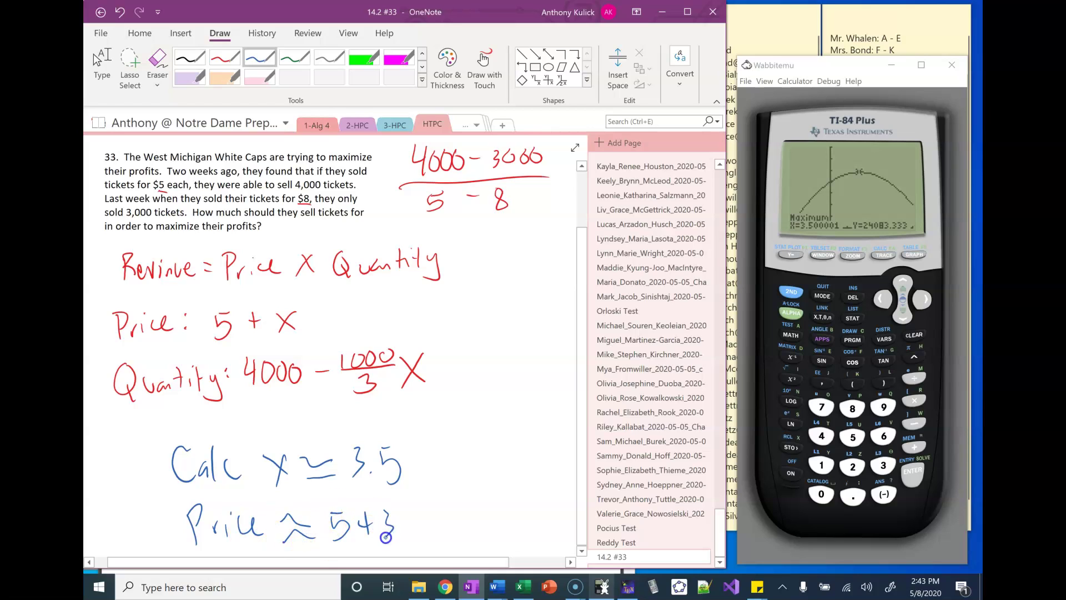
left_click_drag(442, 525, 458, 524)
left_click_drag(443, 533, 459, 531)
left_click_drag(470, 495, 468, 516)
left_click_drag(471, 495, 485, 494)
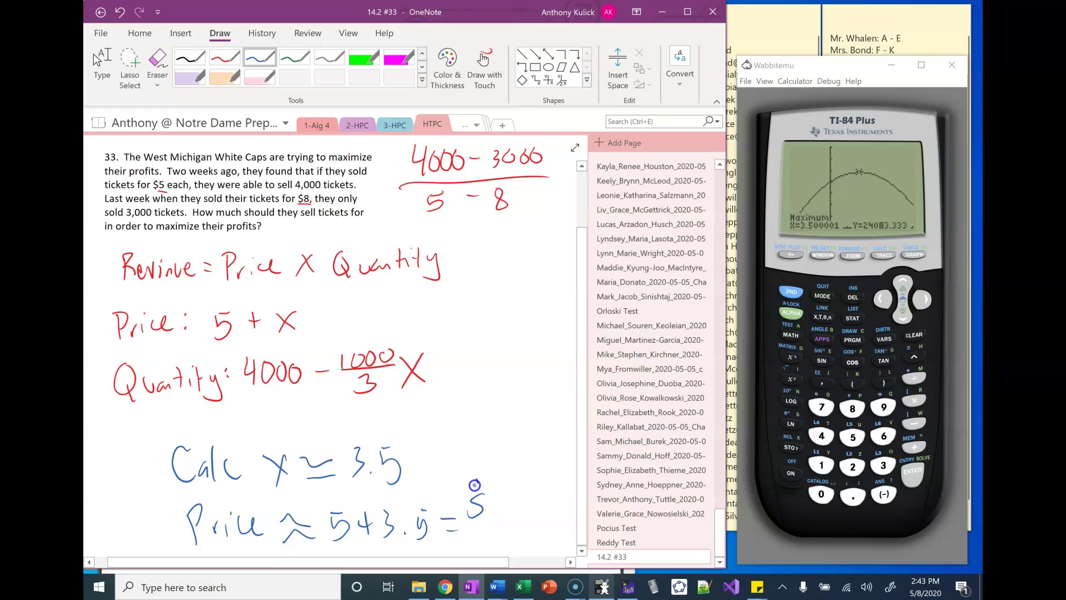
left_click(525, 535)
mouse_move(502, 535)
left_mouse_down()
mouse_move(503, 501)
mouse_move(537, 529)
left_mouse_up()
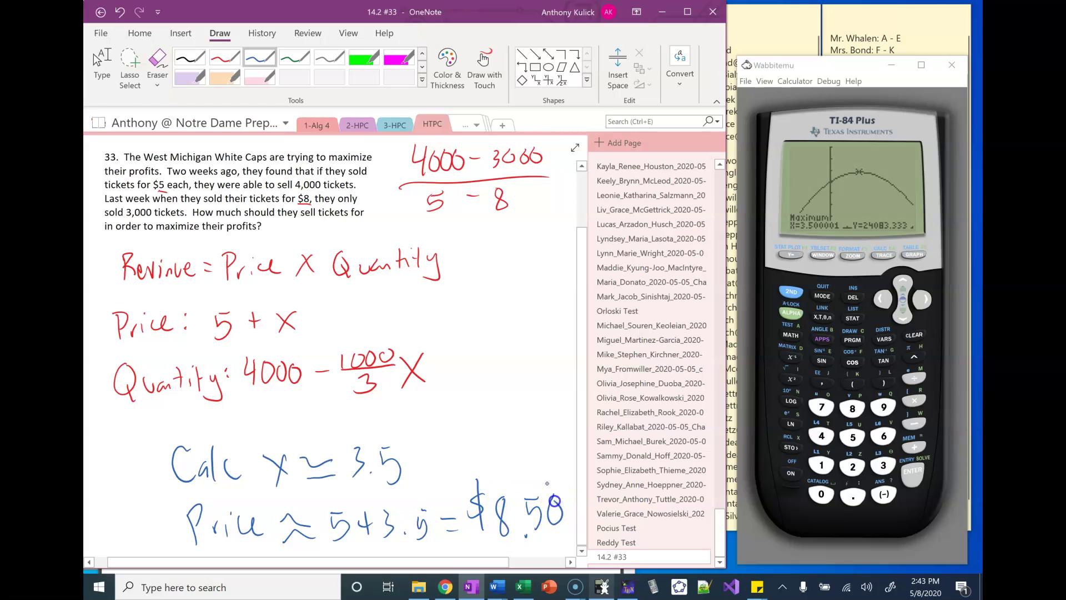
key("Escape")
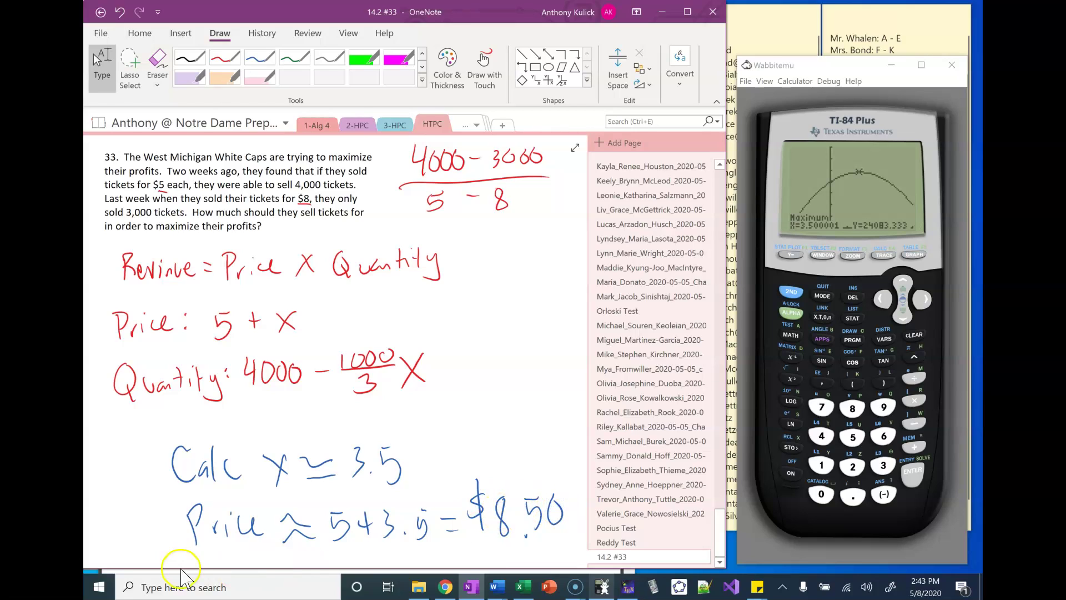